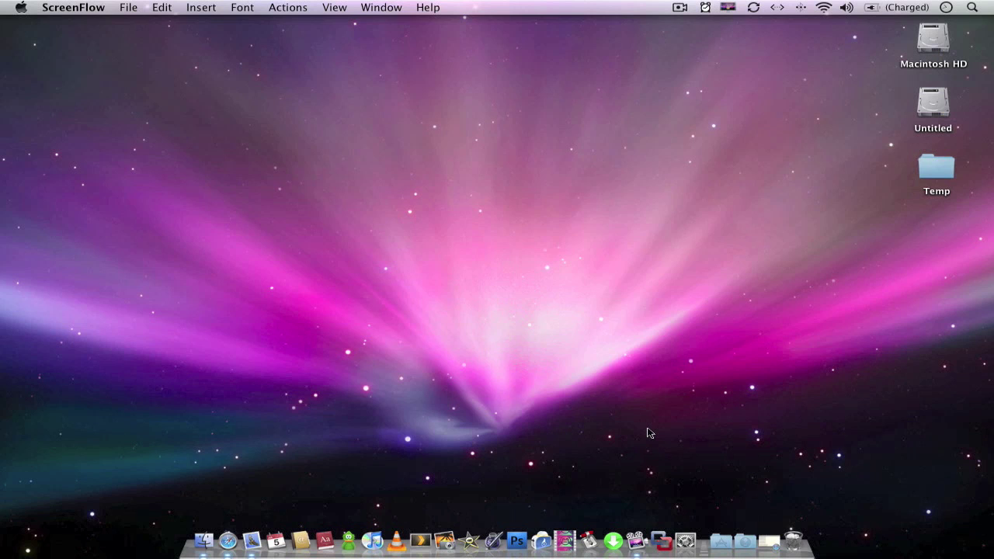
Launch Leech from the Dock so its empty downloads window appears.
{"action": "left_click", "coordinate": [613, 532]}
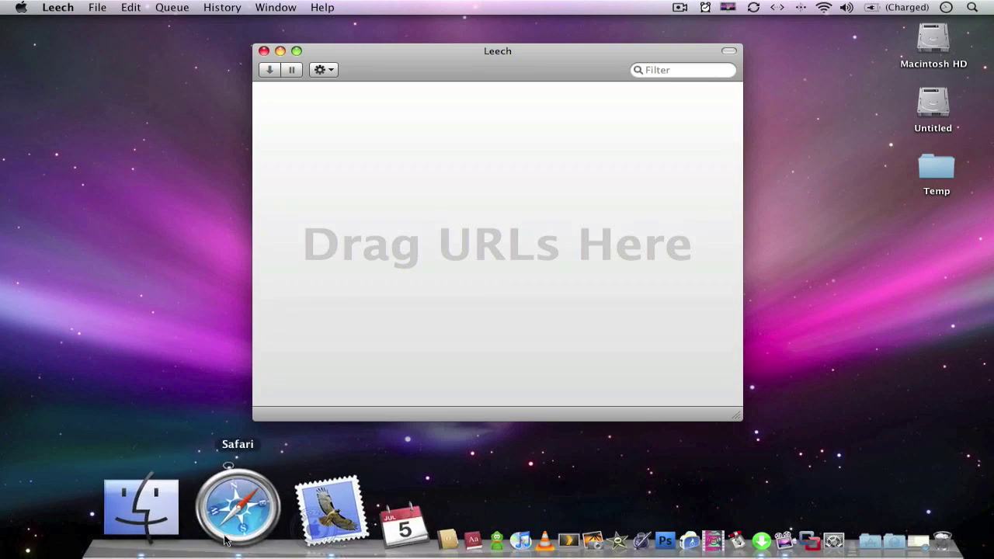
In Safari, open the kfnpdfv part1 through part5 links each in a new tab.
{"action": "left_click", "coordinate": [237, 509]}
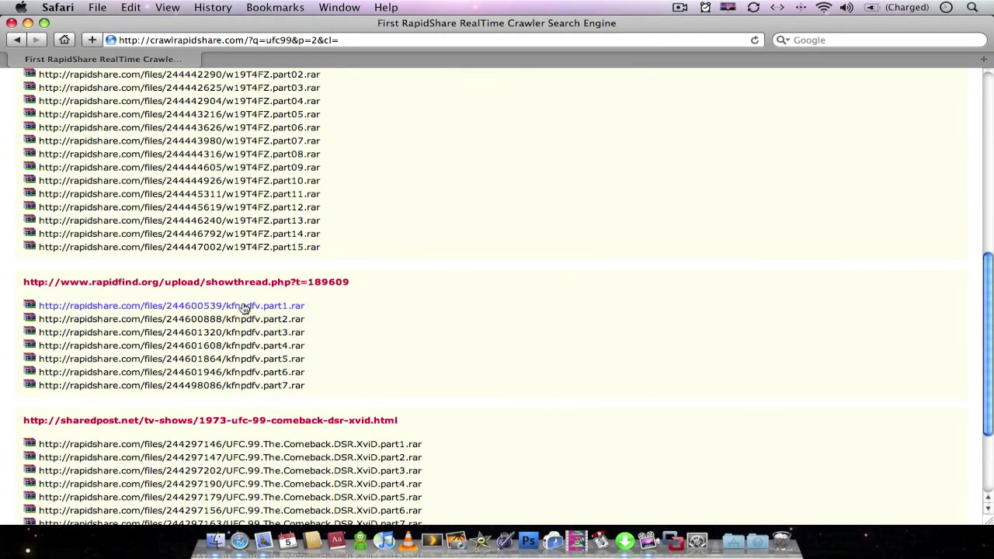
{"action": "right_click", "coordinate": [244, 309]}
{"action": "left_click", "coordinate": [255, 327]}
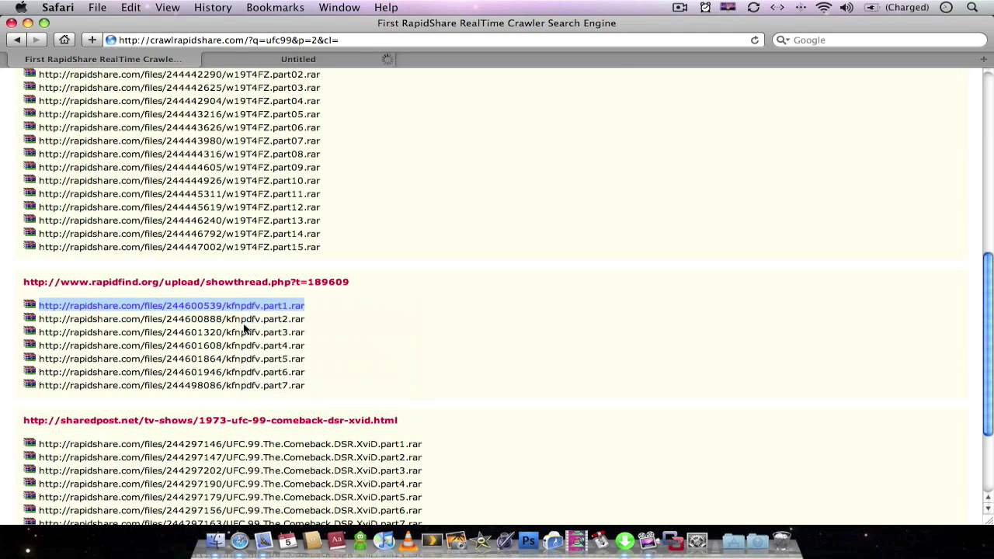
{"action": "right_click", "coordinate": [246, 319]}
{"action": "left_click", "coordinate": [253, 345]}
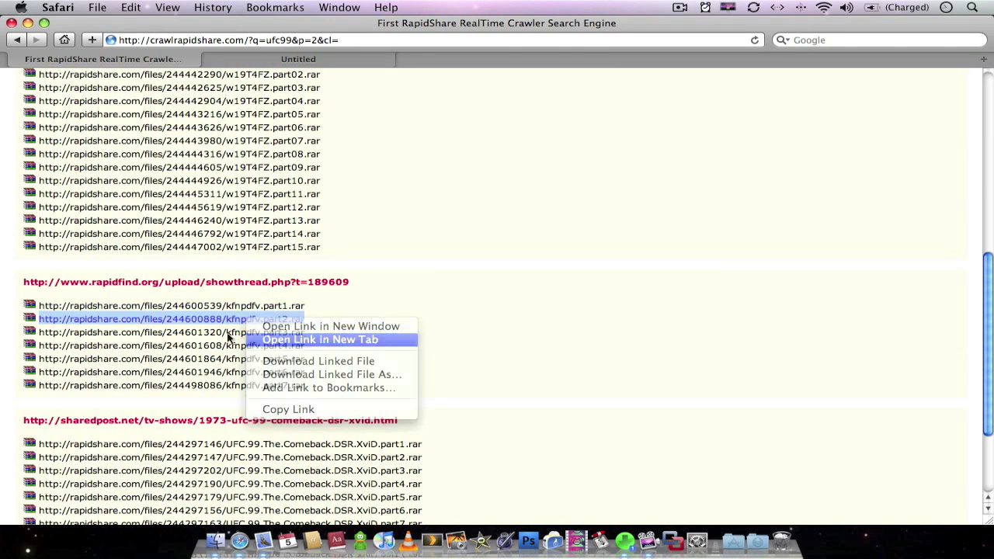
{"action": "right_click", "coordinate": [229, 332]}
{"action": "left_click", "coordinate": [237, 351]}
{"action": "right_click", "coordinate": [209, 343]}
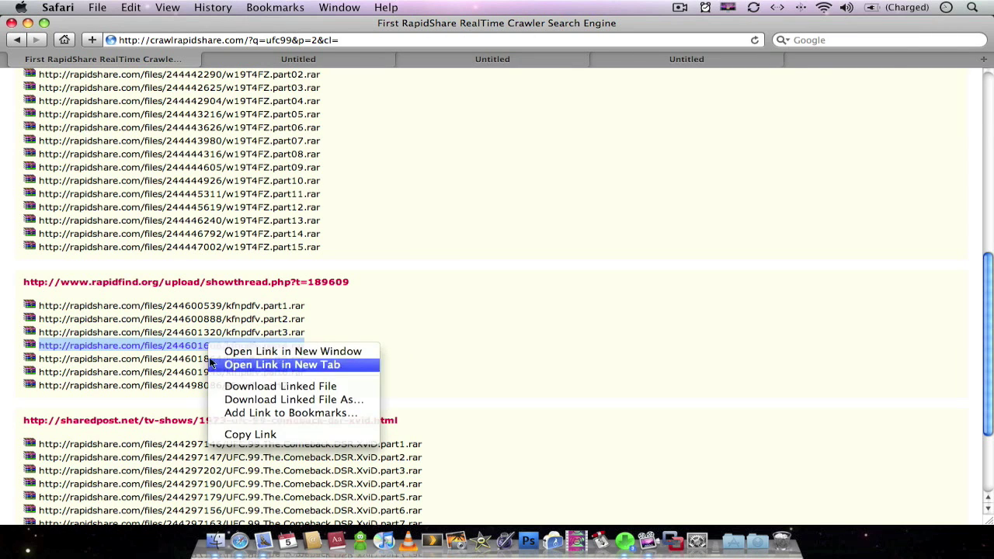
{"action": "left_click", "coordinate": [225, 362]}
{"action": "right_click", "coordinate": [210, 358]}
{"action": "left_click", "coordinate": [221, 376]}
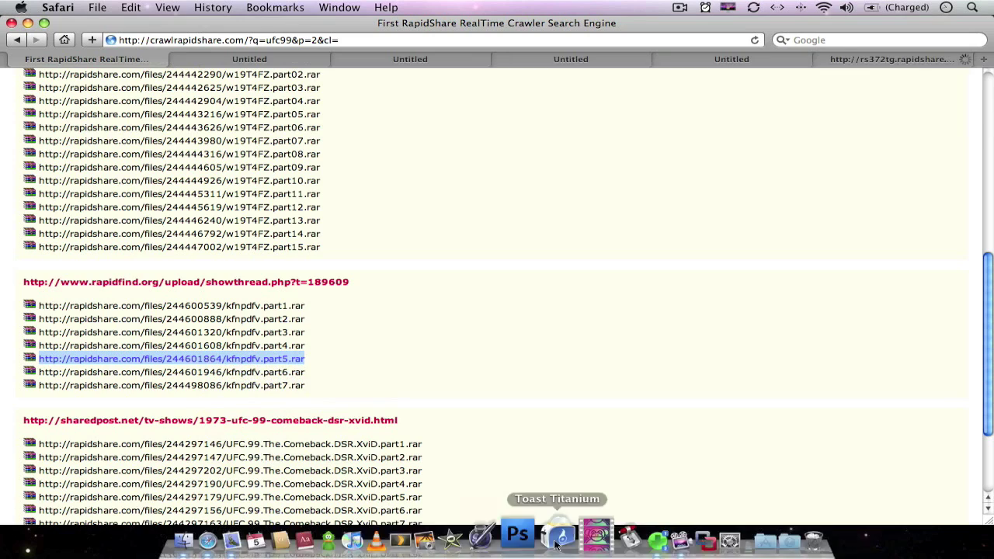
Check Leech's captured downloads, then open the part6 and part7 links in new tabs.
{"action": "left_click", "coordinate": [625, 541]}
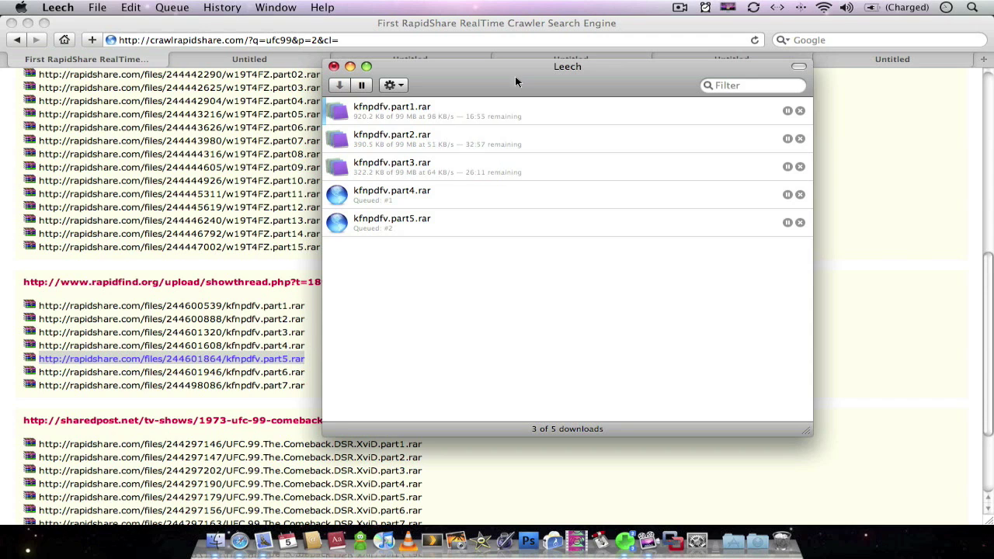
{"action": "right_click", "coordinate": [244, 376]}
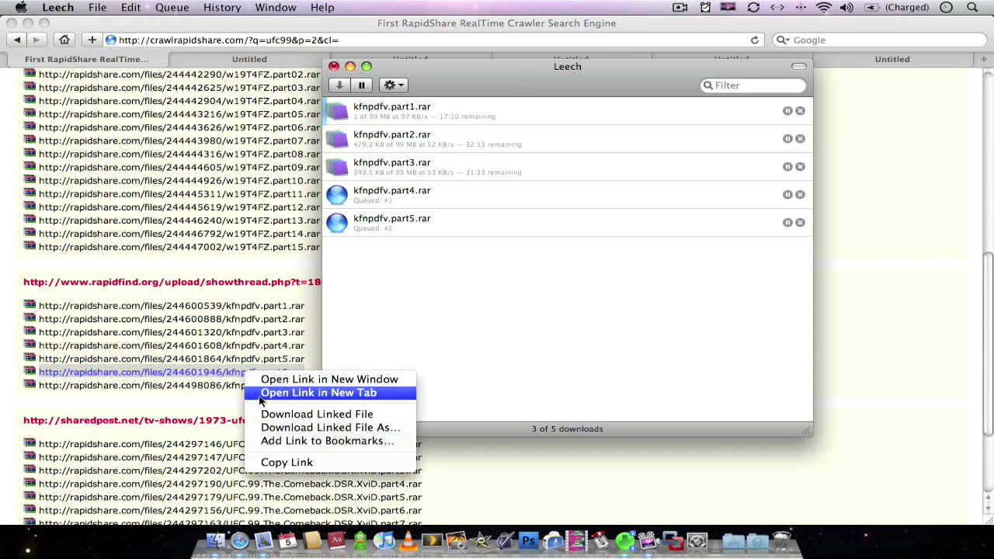
{"action": "left_click", "coordinate": [261, 398]}
{"action": "right_click", "coordinate": [228, 386]}
{"action": "left_click", "coordinate": [248, 410]}
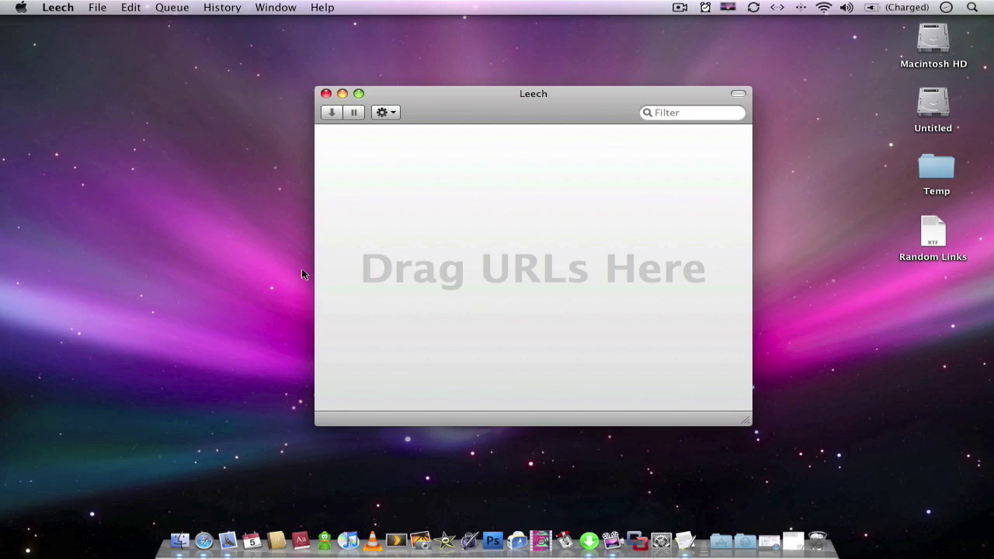
Drag the seven kfnpdfv URLs from the TextEdit note into Leech, then reposition the Leech window.
{"action": "left_click", "coordinate": [787, 534]}
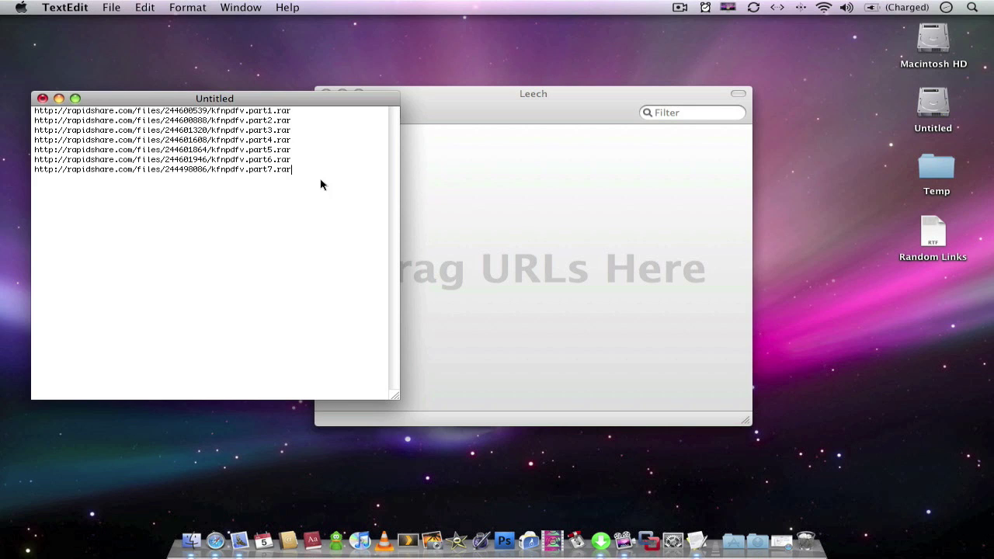
{"action": "mouse_move", "coordinate": [321, 181]}
{"action": "left_mouse_down"}
{"action": "mouse_move", "coordinate": [38, 131]}
{"action": "mouse_move", "coordinate": [4, 115]}
{"action": "left_mouse_up"}
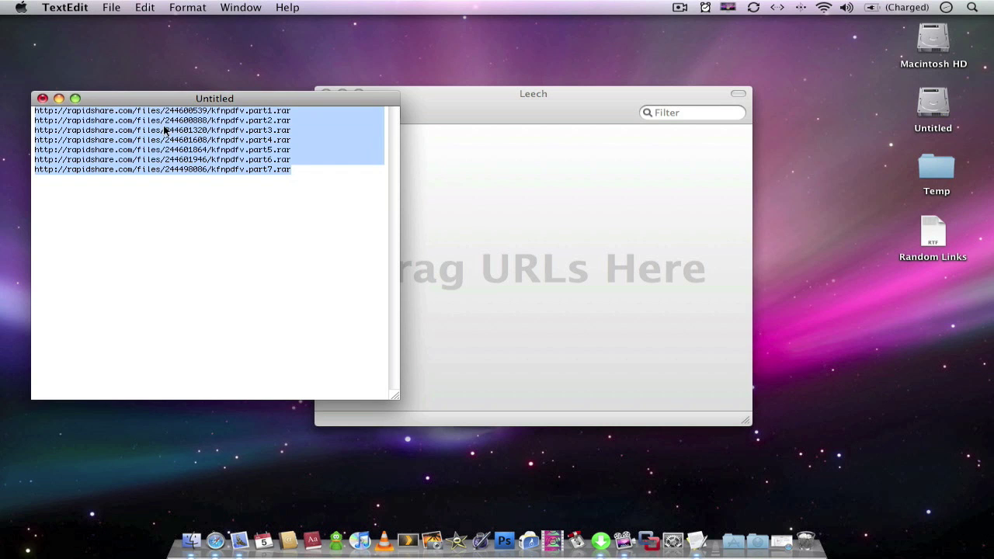
{"action": "mouse_move", "coordinate": [163, 129]}
{"action": "left_mouse_down"}
{"action": "mouse_move", "coordinate": [507, 236]}
{"action": "mouse_move", "coordinate": [493, 236]}
{"action": "left_mouse_up"}
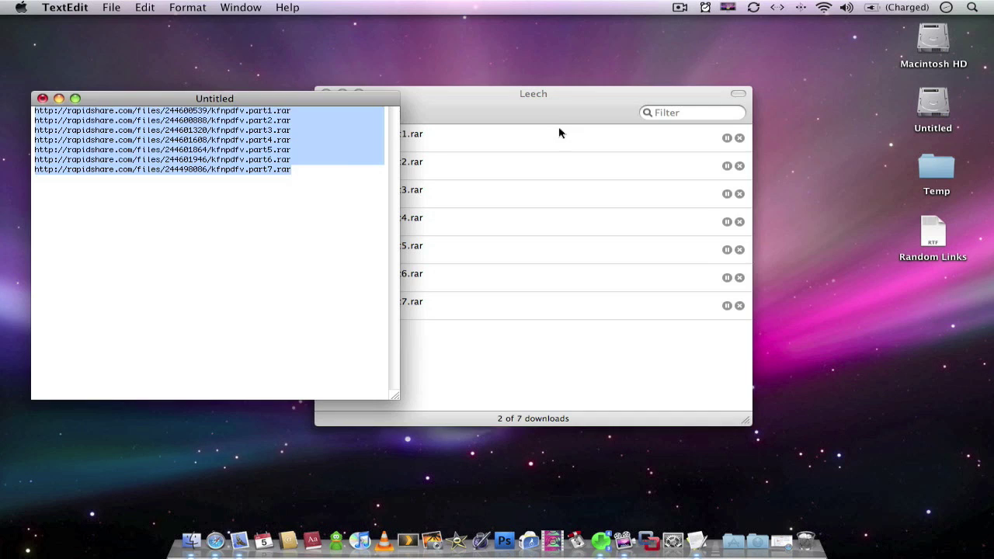
{"action": "left_click_drag", "start_coordinate": [562, 109], "coordinate": [584, 96]}
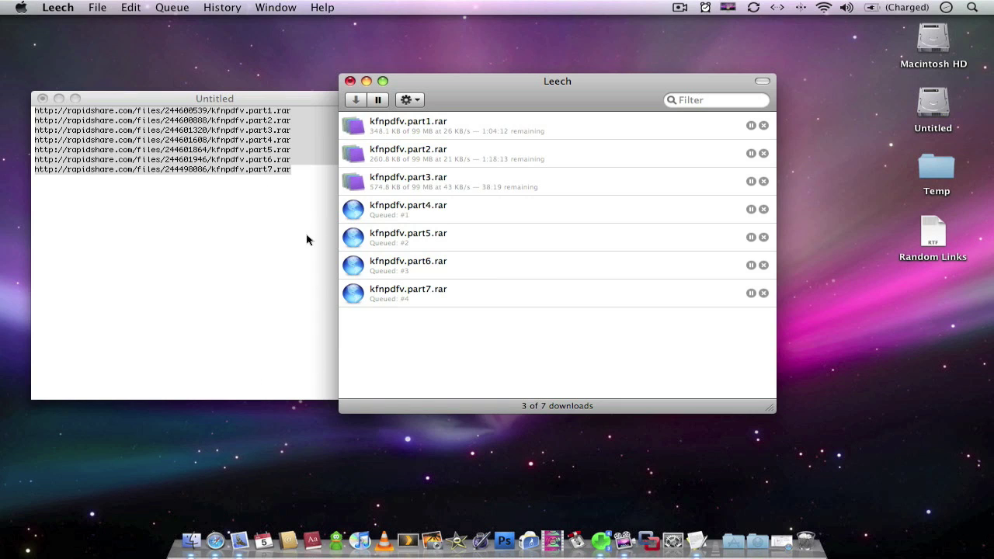
Enable and confirm Leech's Shut Down When Done option from the gear menu, then turn it off again.
{"action": "left_click", "coordinate": [417, 101]}
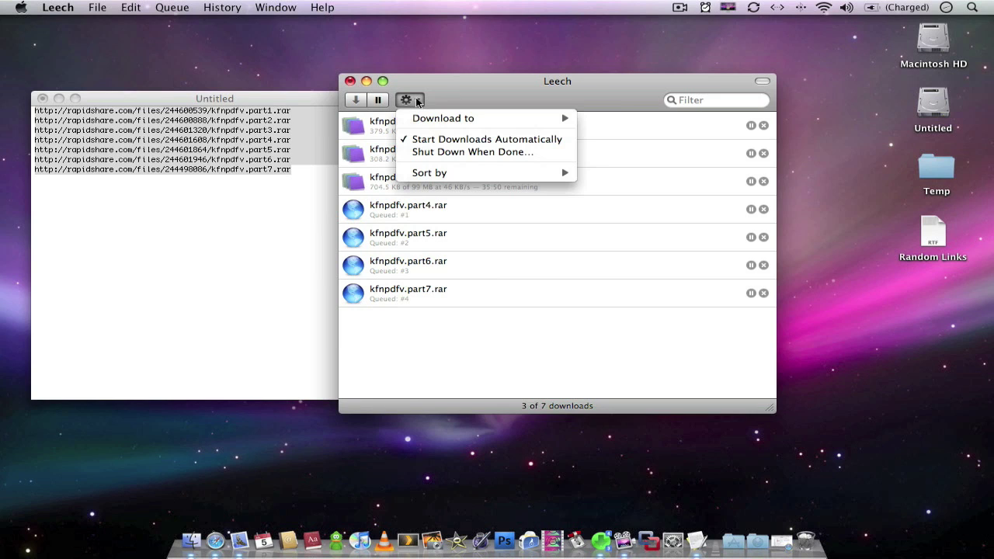
{"action": "left_click", "coordinate": [440, 153]}
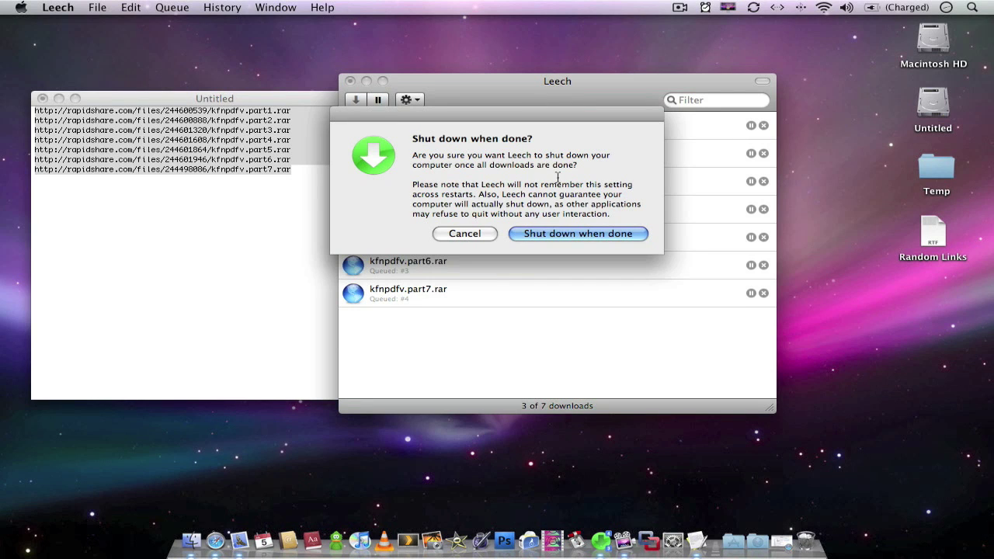
{"action": "left_click", "coordinate": [573, 233]}
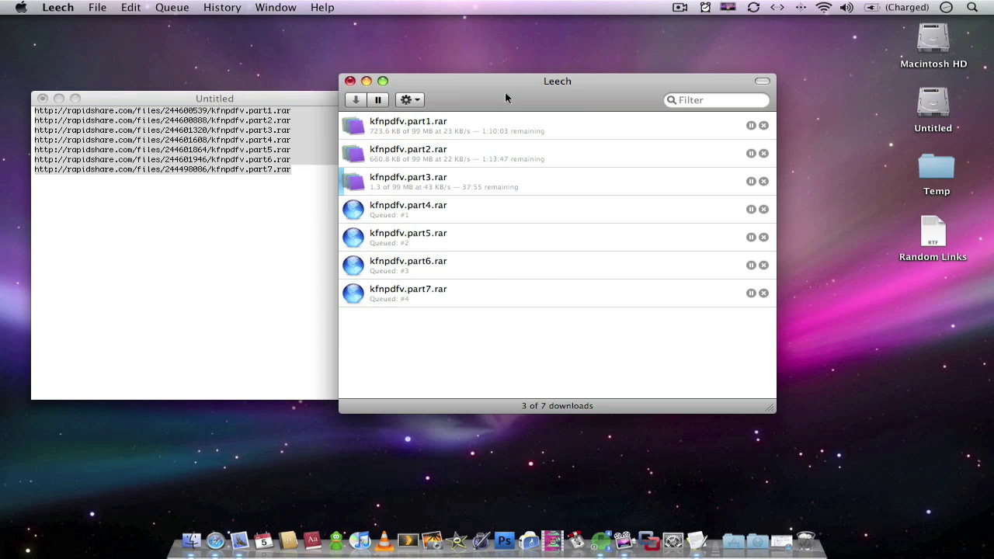
{"action": "left_click", "coordinate": [423, 99]}
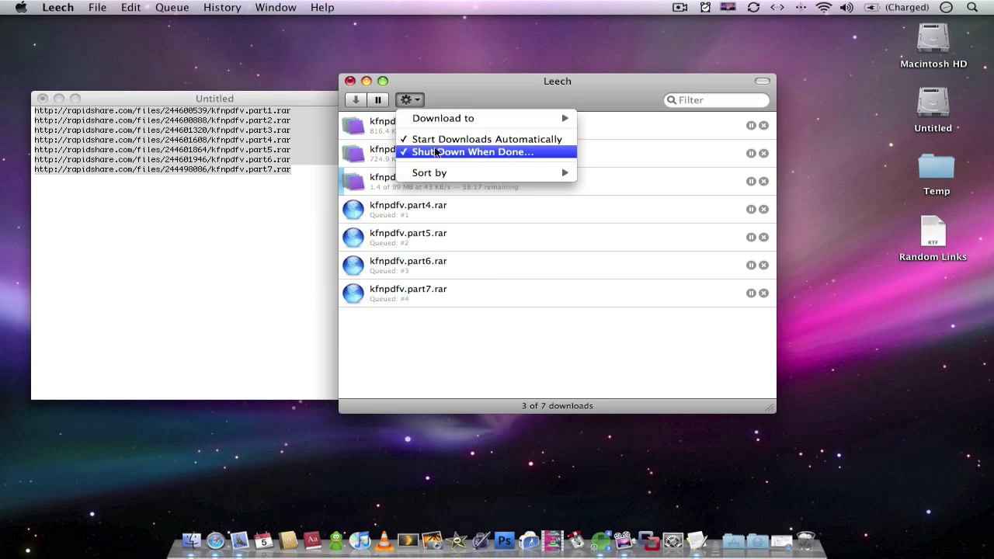
{"action": "left_click", "coordinate": [470, 150]}
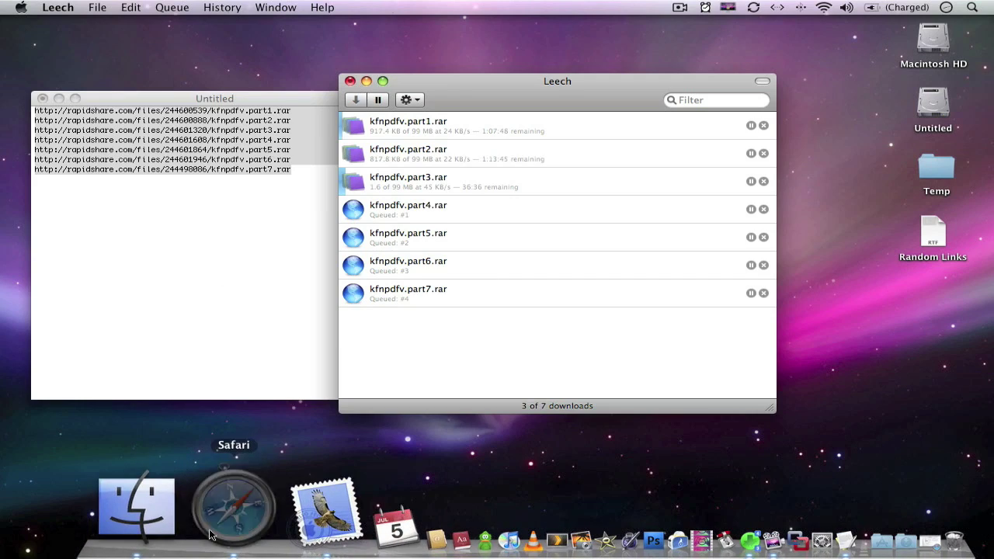
Toggle Safari's Download via Leech option off and back on, then minimize Safari.
{"action": "left_click", "coordinate": [233, 534]}
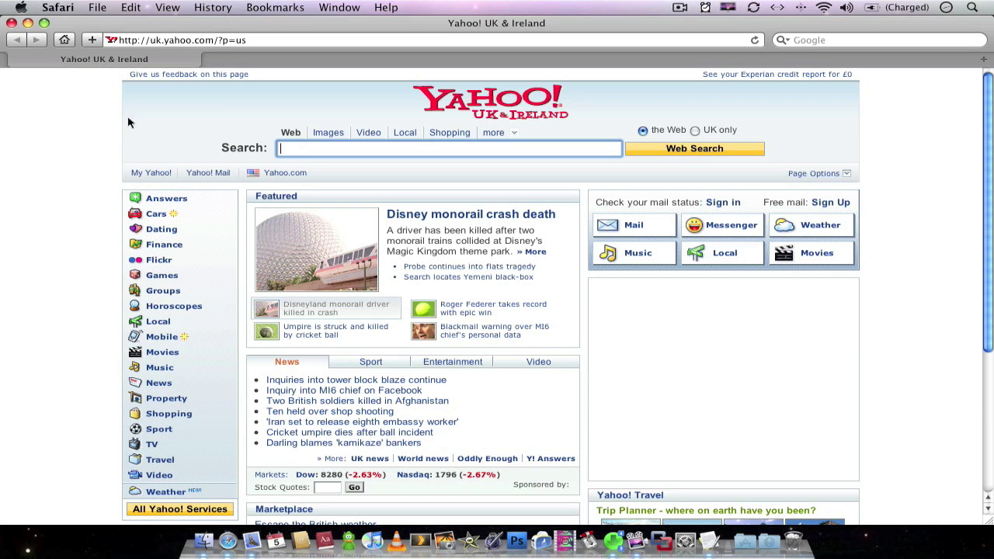
{"action": "left_click", "coordinate": [69, 7]}
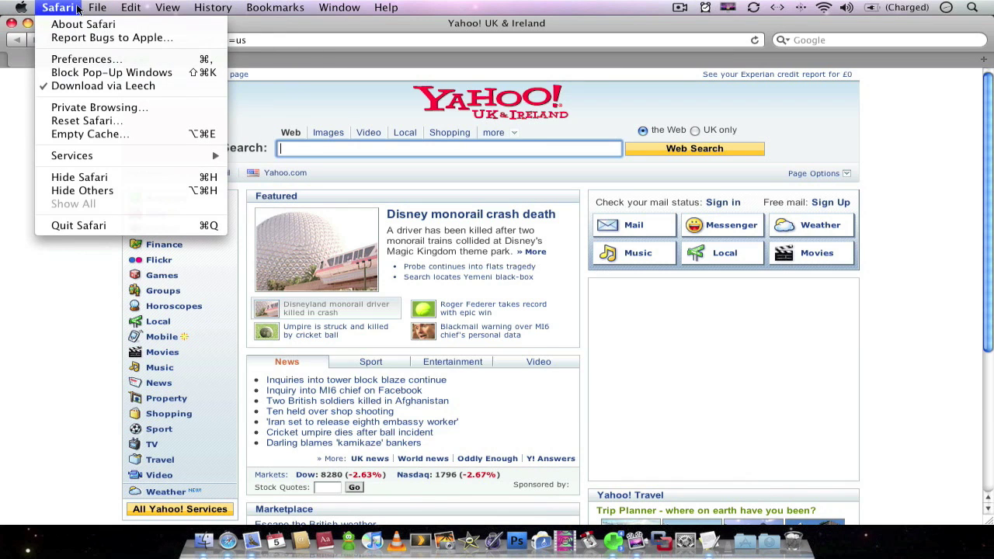
{"action": "left_click", "coordinate": [101, 90]}
{"action": "left_click", "coordinate": [68, 10]}
{"action": "left_click", "coordinate": [101, 86]}
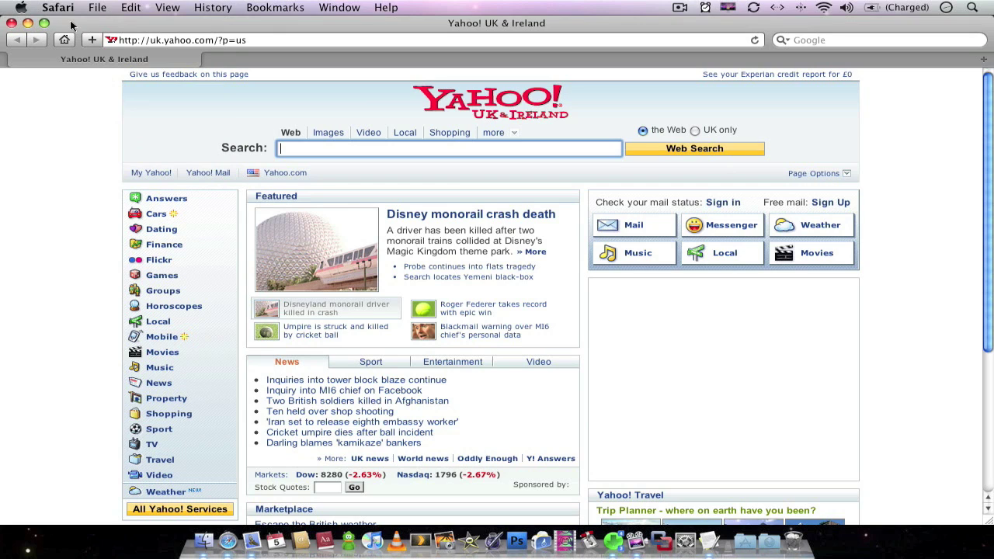
{"action": "left_click", "coordinate": [28, 23]}
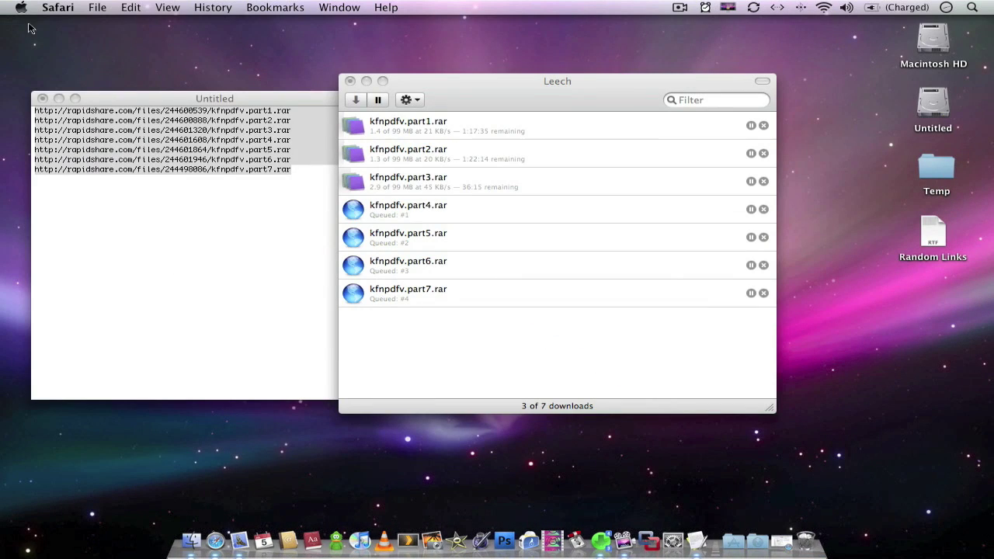
Review Leech's General preferences, keeping at most 3 simultaneous downloads and the Downloads folder.
{"action": "left_click", "coordinate": [491, 93]}
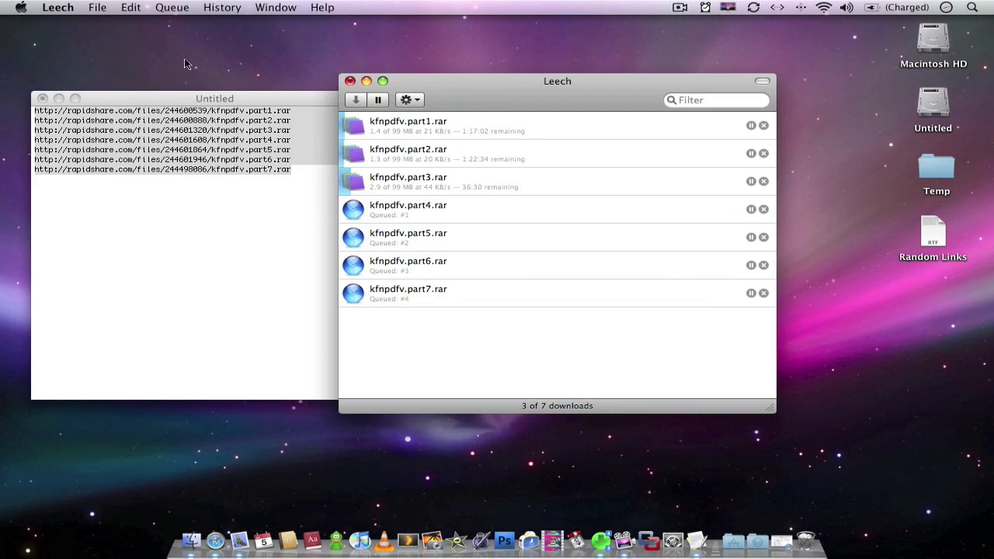
{"action": "left_click", "coordinate": [75, 8]}
{"action": "left_click", "coordinate": [59, 60]}
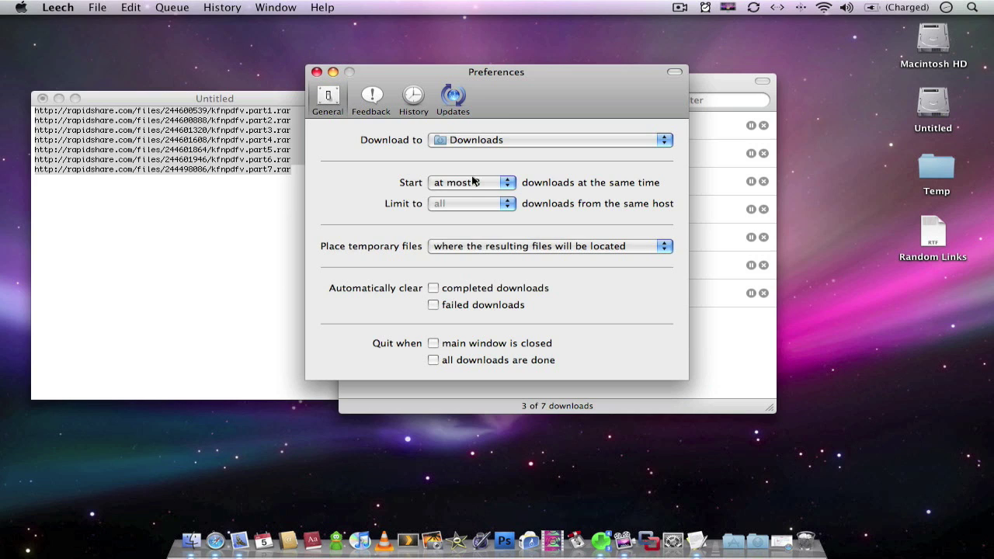
{"action": "left_click", "coordinate": [472, 181]}
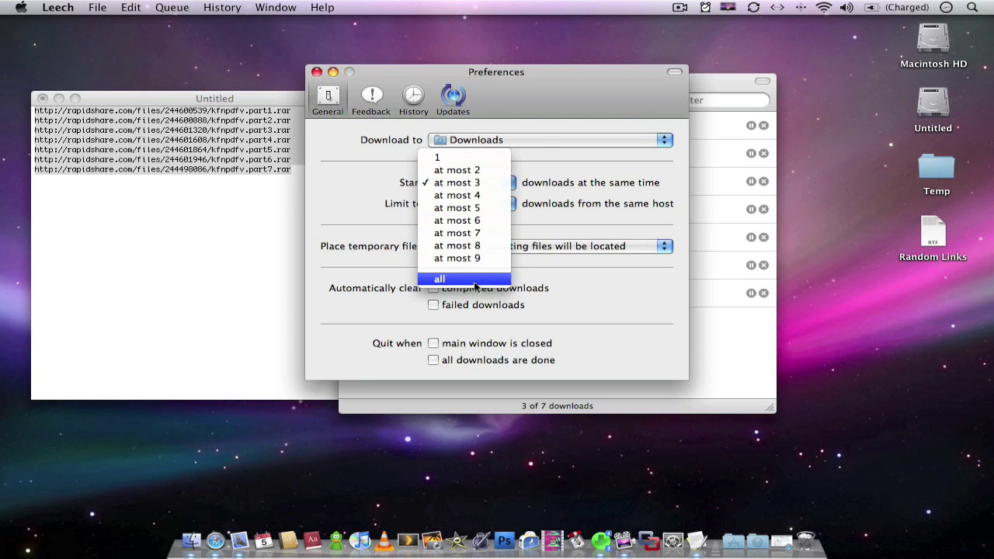
{"action": "left_click", "coordinate": [571, 199]}
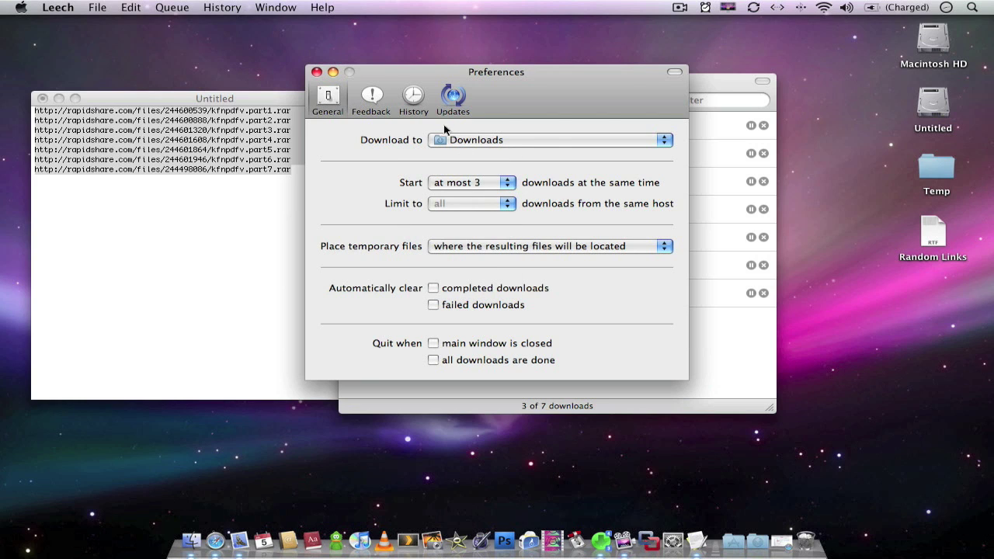
{"action": "left_click", "coordinate": [470, 142]}
{"action": "left_click", "coordinate": [470, 142]}
Check the History preferences, keeping 50 recent downloads, then return to General and close Preferences.
{"action": "left_click", "coordinate": [420, 100]}
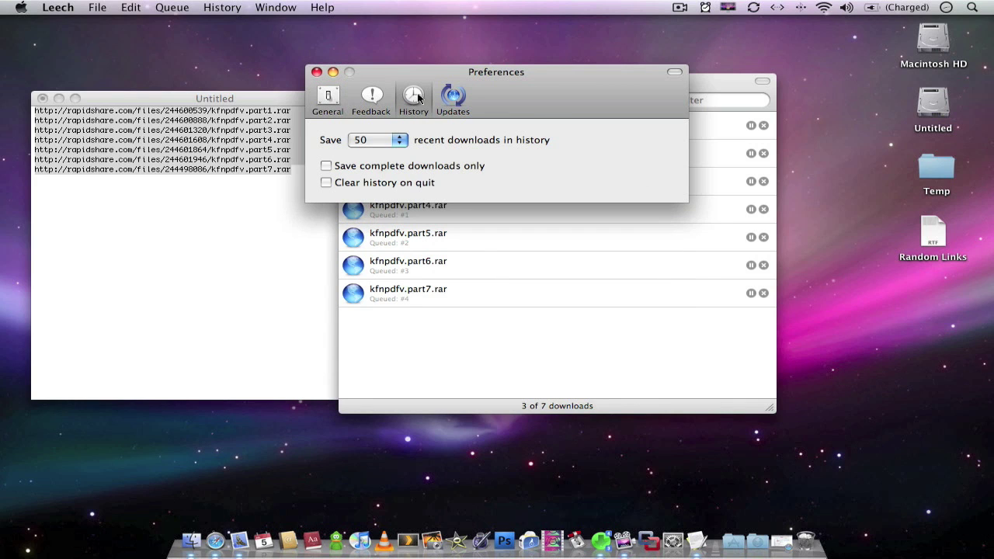
{"action": "left_click", "coordinate": [401, 144]}
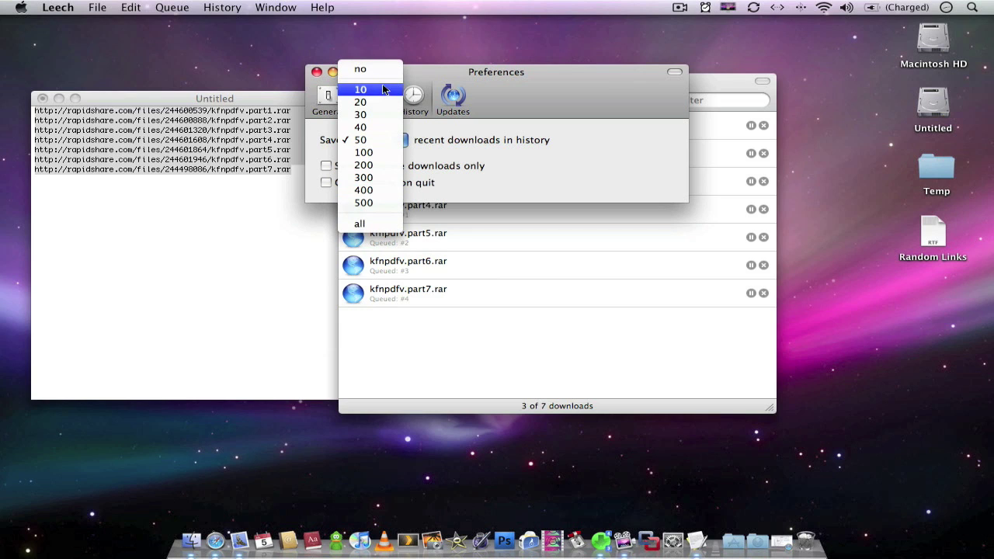
{"action": "left_click", "coordinate": [467, 146]}
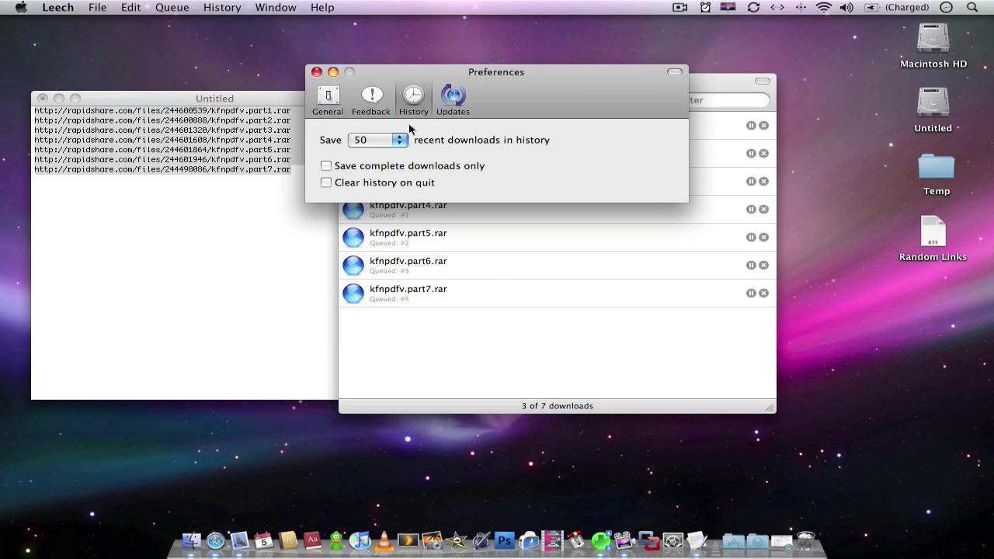
{"action": "left_click", "coordinate": [329, 100]}
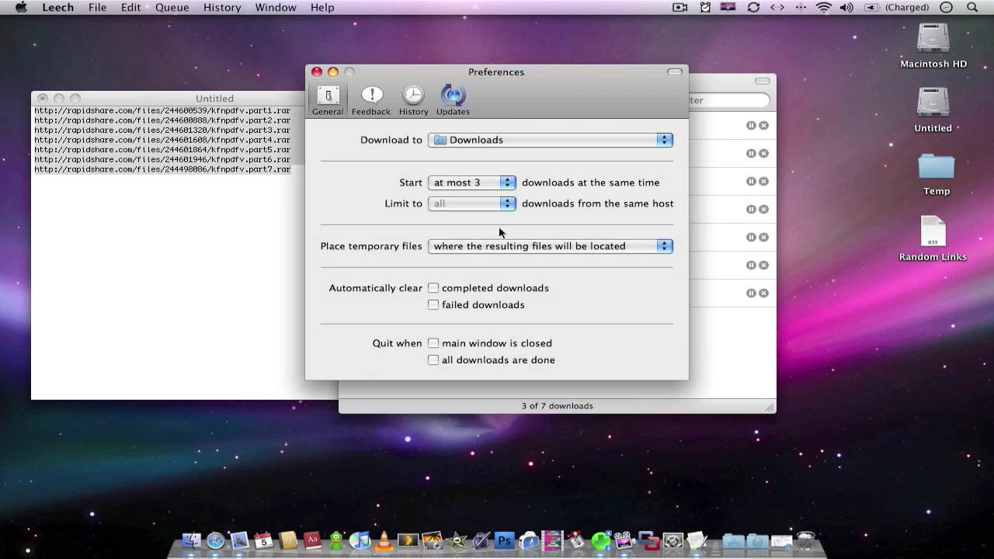
{"action": "left_click", "coordinate": [317, 72]}
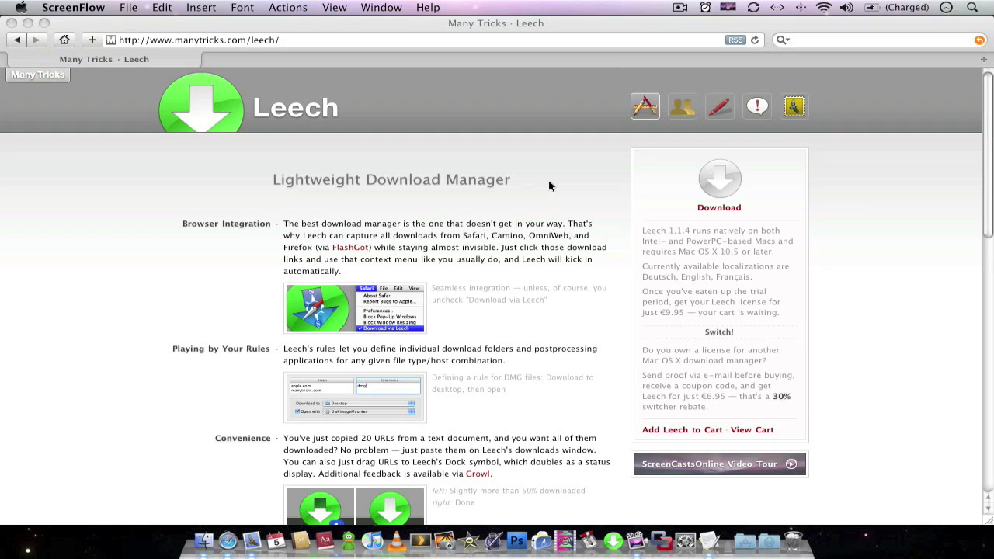
Scroll through the manytricks.com/leech feature list to the bottom and back toward the top.
{"action": "scroll", "coordinate": [525, 205], "scroll_direction": "down", "scroll_amount": 3}
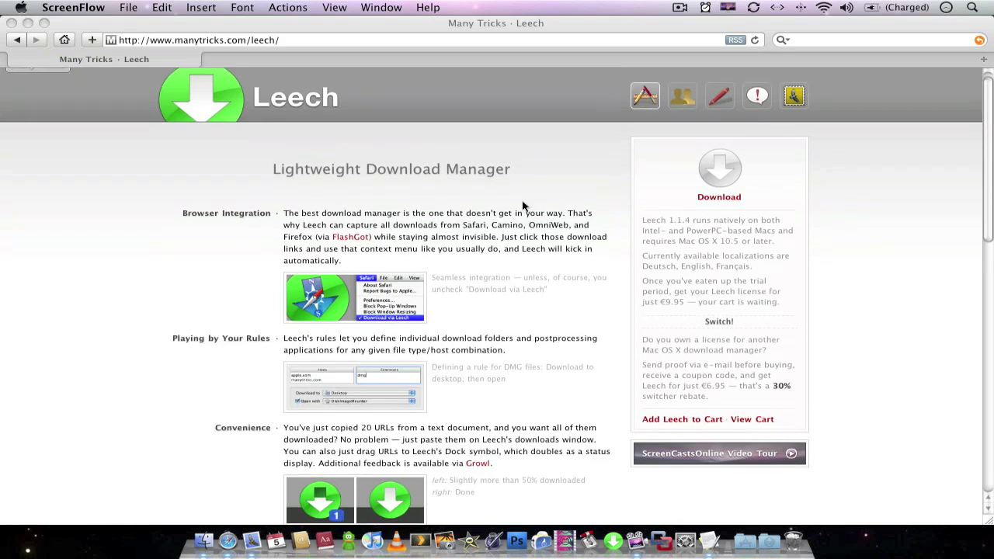
{"action": "scroll", "coordinate": [523, 205], "scroll_direction": "up", "scroll_amount": 3}
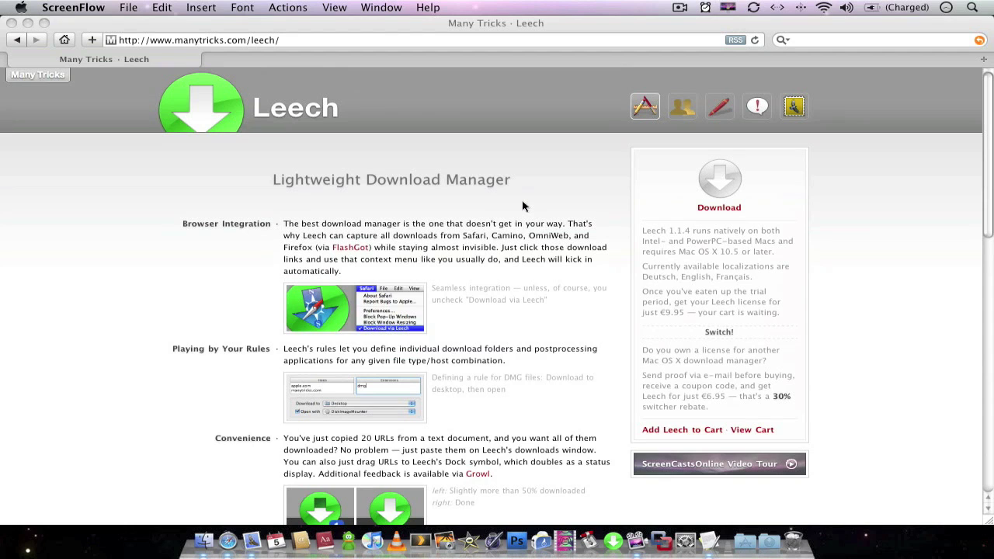
{"action": "scroll", "coordinate": [523, 205], "scroll_direction": "down", "scroll_amount": 5}
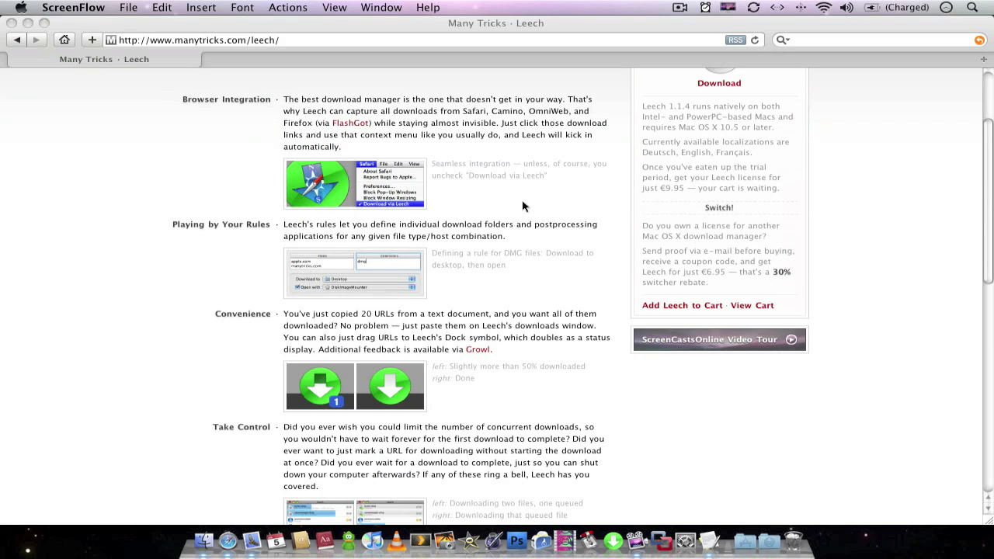
{"action": "scroll", "coordinate": [522, 206], "scroll_direction": "down", "scroll_amount": 7}
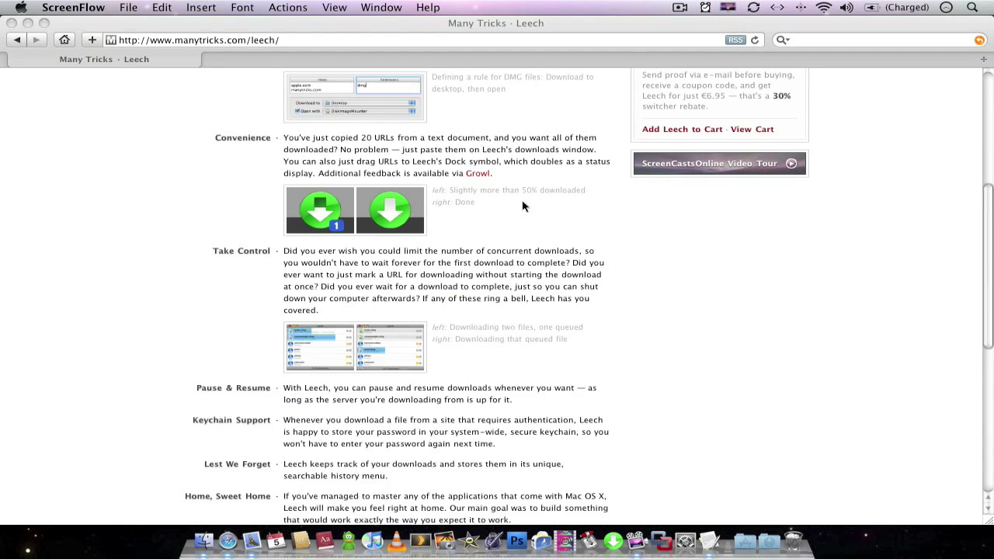
{"action": "scroll", "coordinate": [522, 206], "scroll_direction": "down", "scroll_amount": 7}
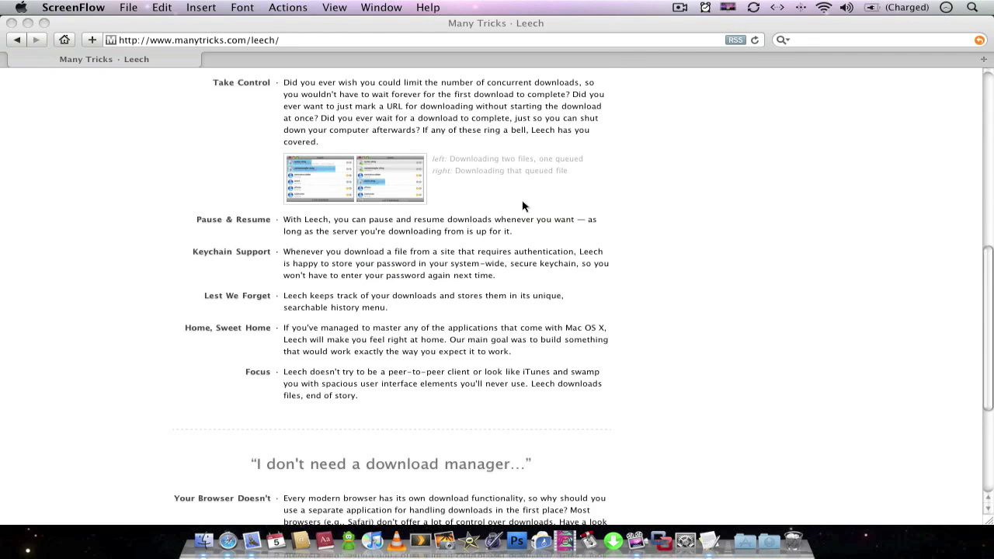
{"action": "scroll", "coordinate": [522, 206], "scroll_direction": "down", "scroll_amount": 9}
{"action": "scroll", "coordinate": [523, 206], "scroll_direction": "up", "scroll_amount": 20}
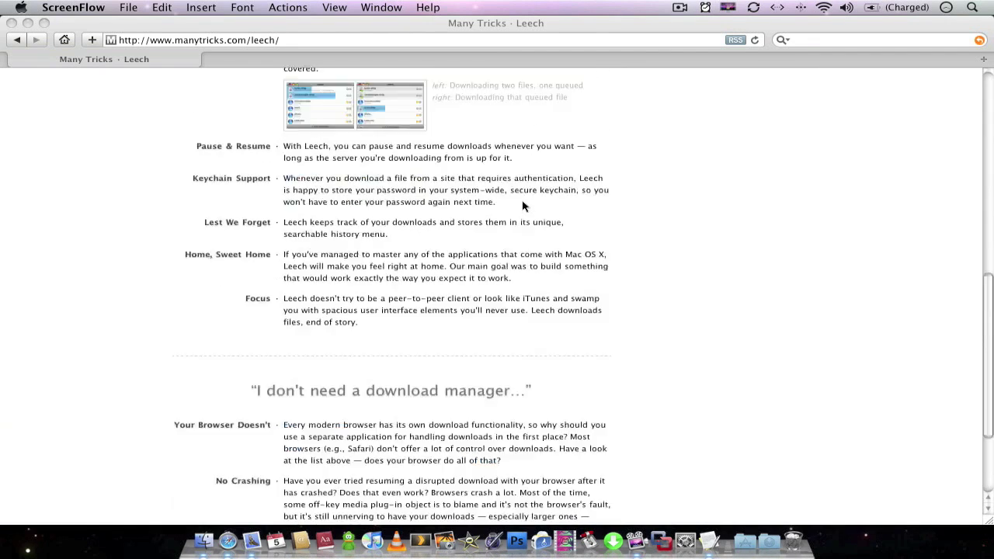